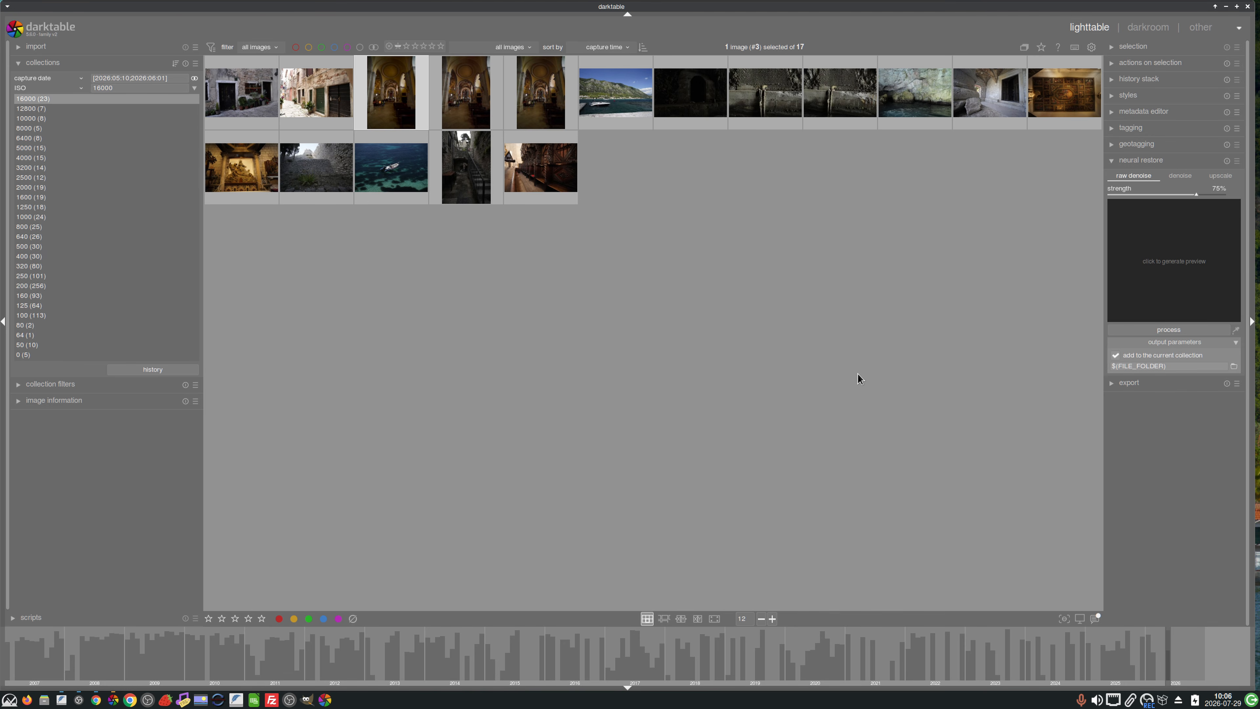
Select the golden sculpture photo, preview raw denoise at 59% strength, and shift the comparison divider toward the middle of the preview
{"action": "left_click", "coordinate": [251, 176]}
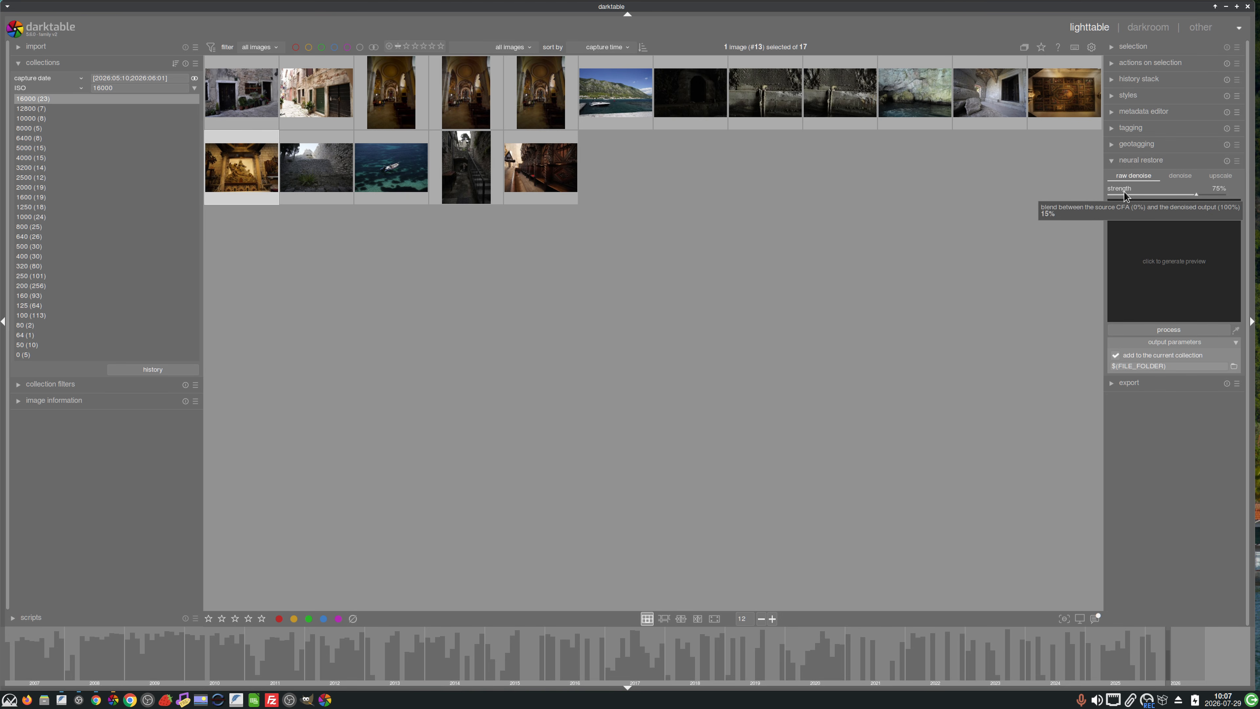
{"action": "left_click", "coordinate": [1174, 193]}
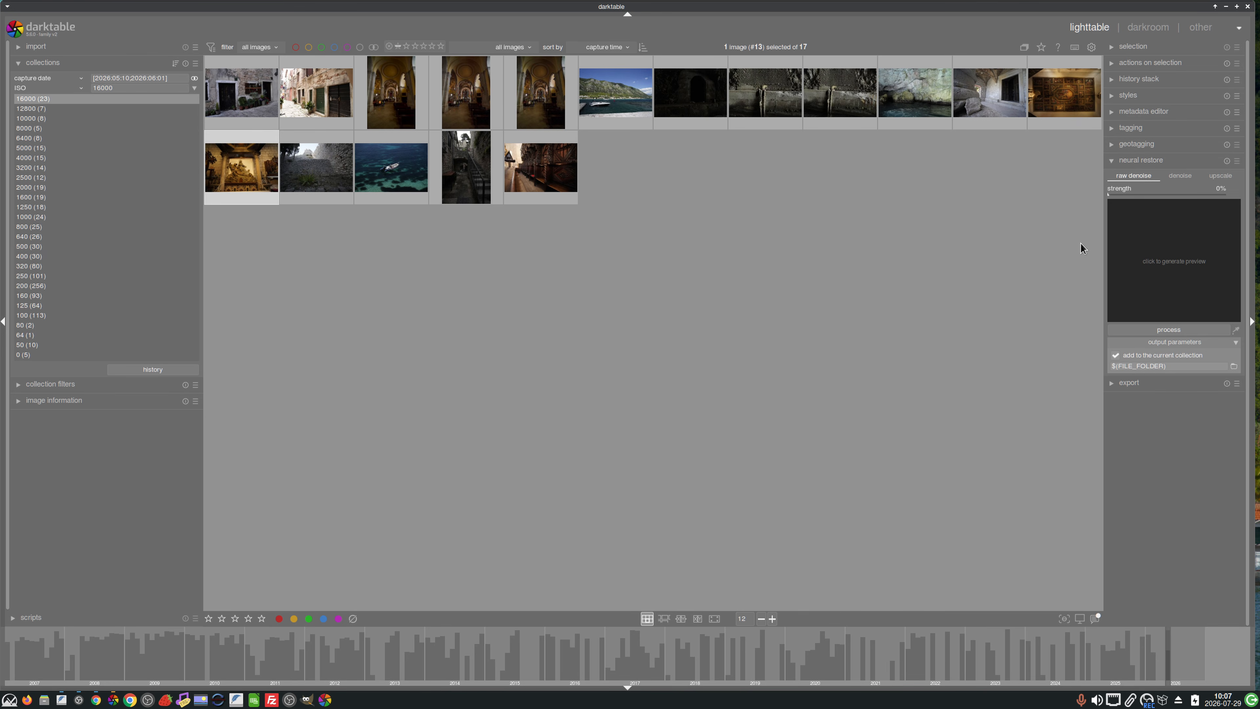
{"action": "left_click", "coordinate": [1226, 194]}
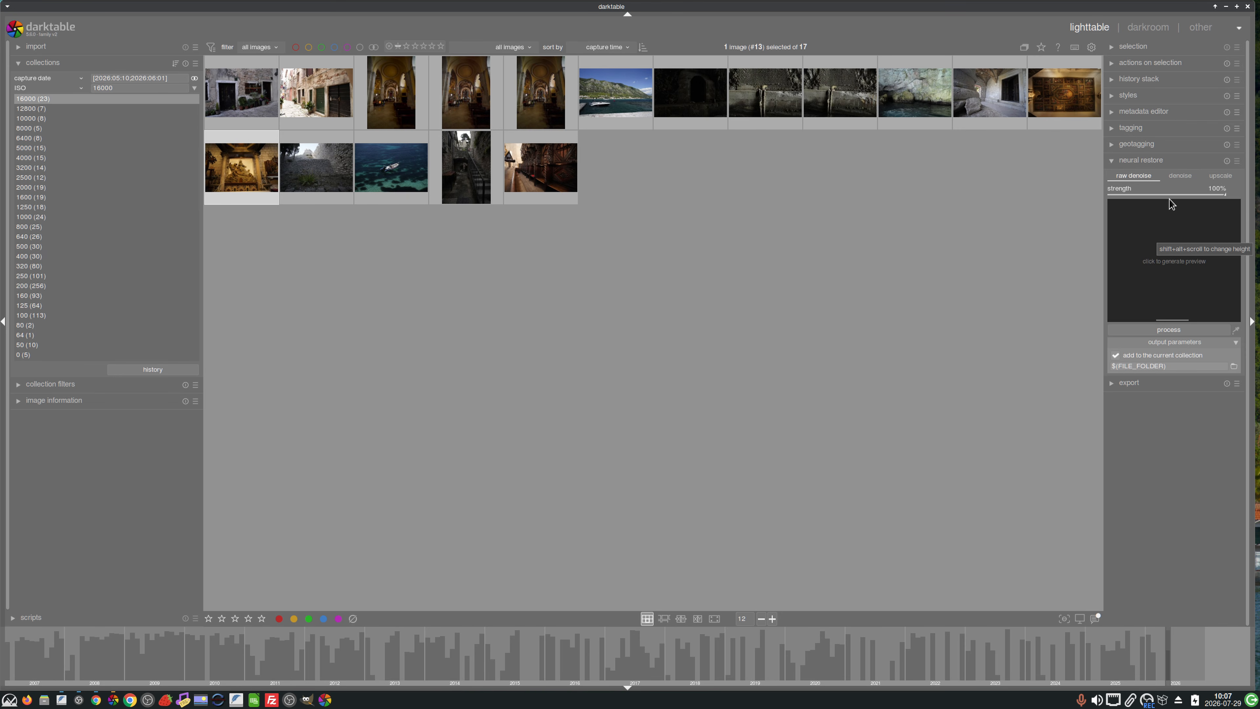
{"action": "left_click_drag", "start_coordinate": [1172, 194], "coordinate": [1176, 194]}
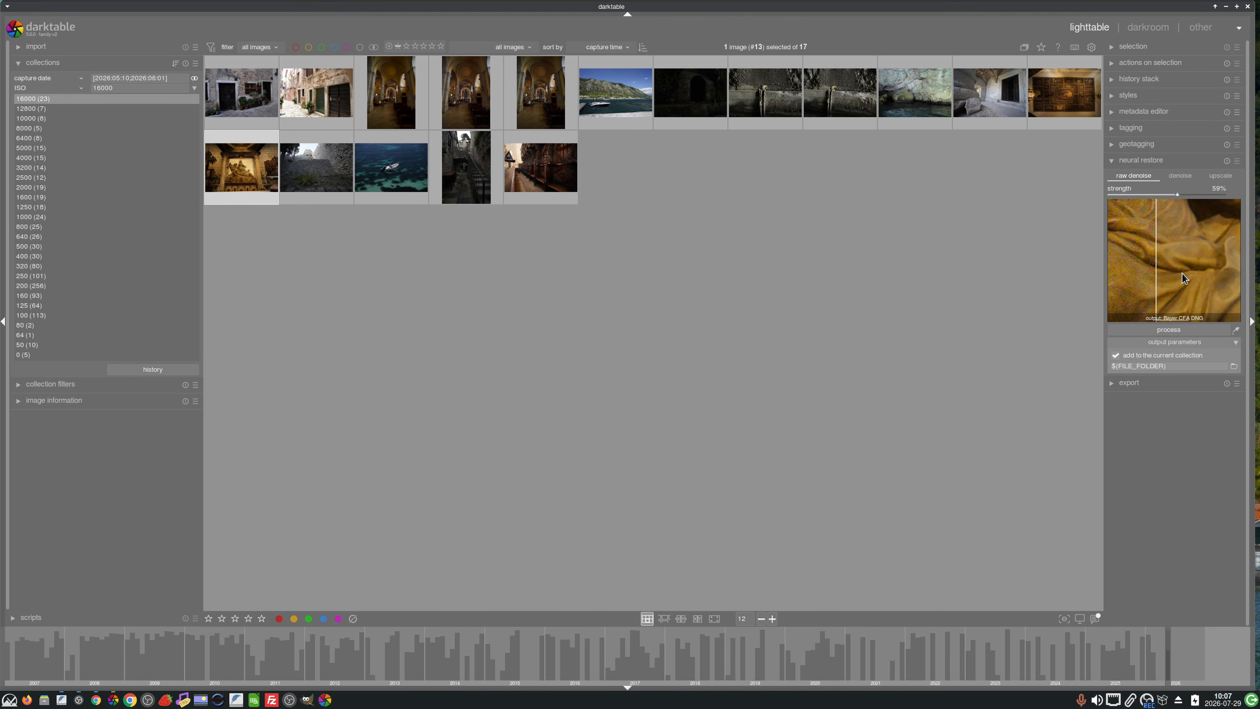
{"action": "mouse_move", "coordinate": [1158, 276]}
{"action": "left_mouse_down"}
{"action": "mouse_move", "coordinate": [1222, 283]}
{"action": "mouse_move", "coordinate": [1122, 291]}
{"action": "mouse_move", "coordinate": [1180, 282]}
{"action": "left_mouse_up"}
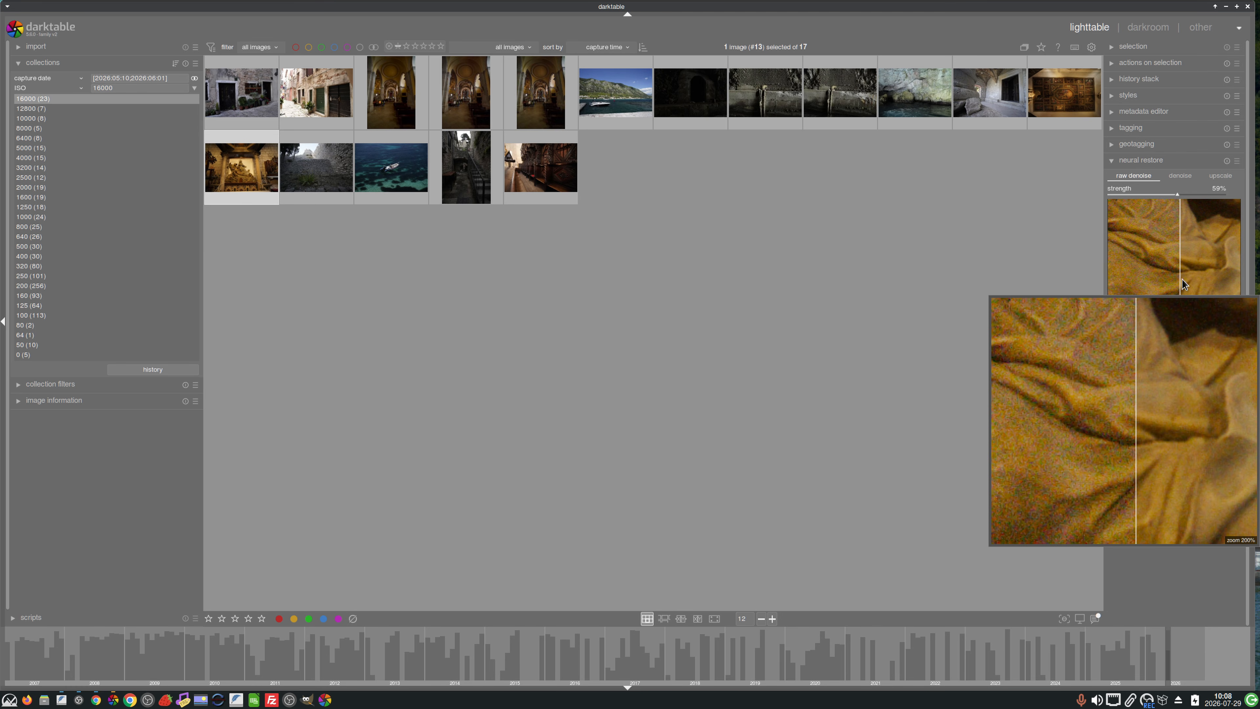
Compare the raw denoise preview at 100% strength, and set the strength to 58%
{"action": "left_click_drag", "start_coordinate": [1208, 193], "coordinate": [1228, 194]}
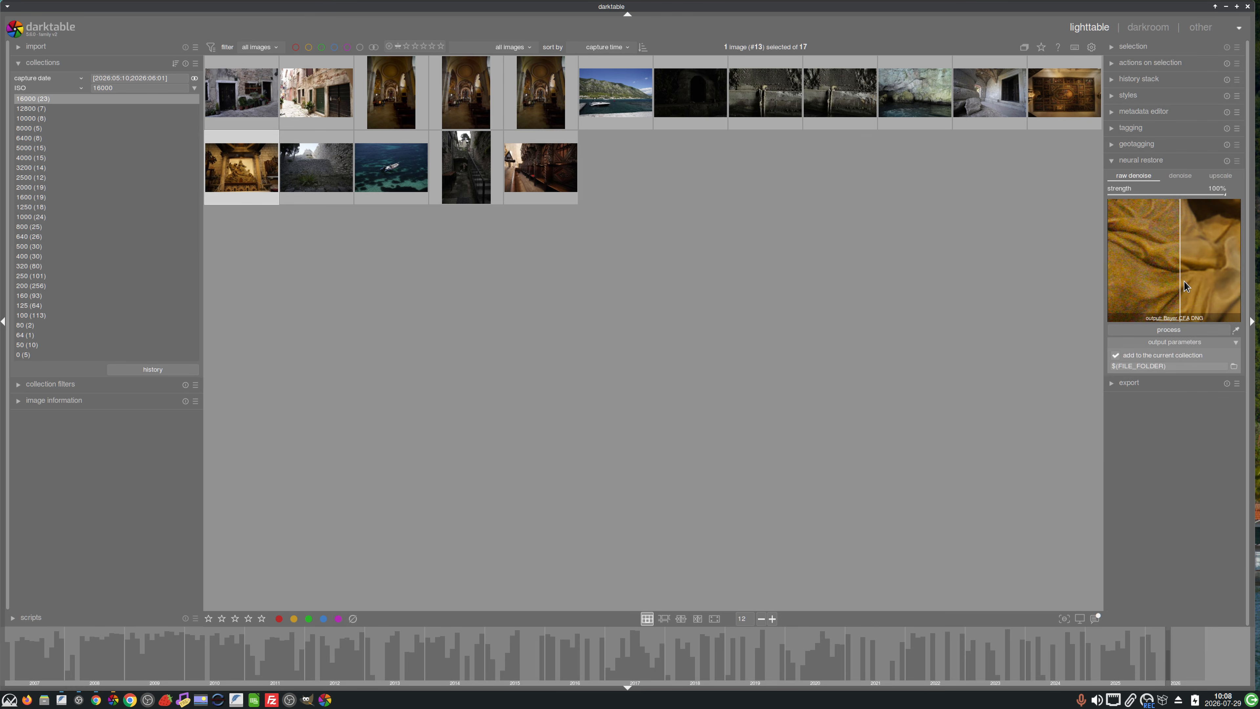
{"action": "mouse_move", "coordinate": [1181, 281]}
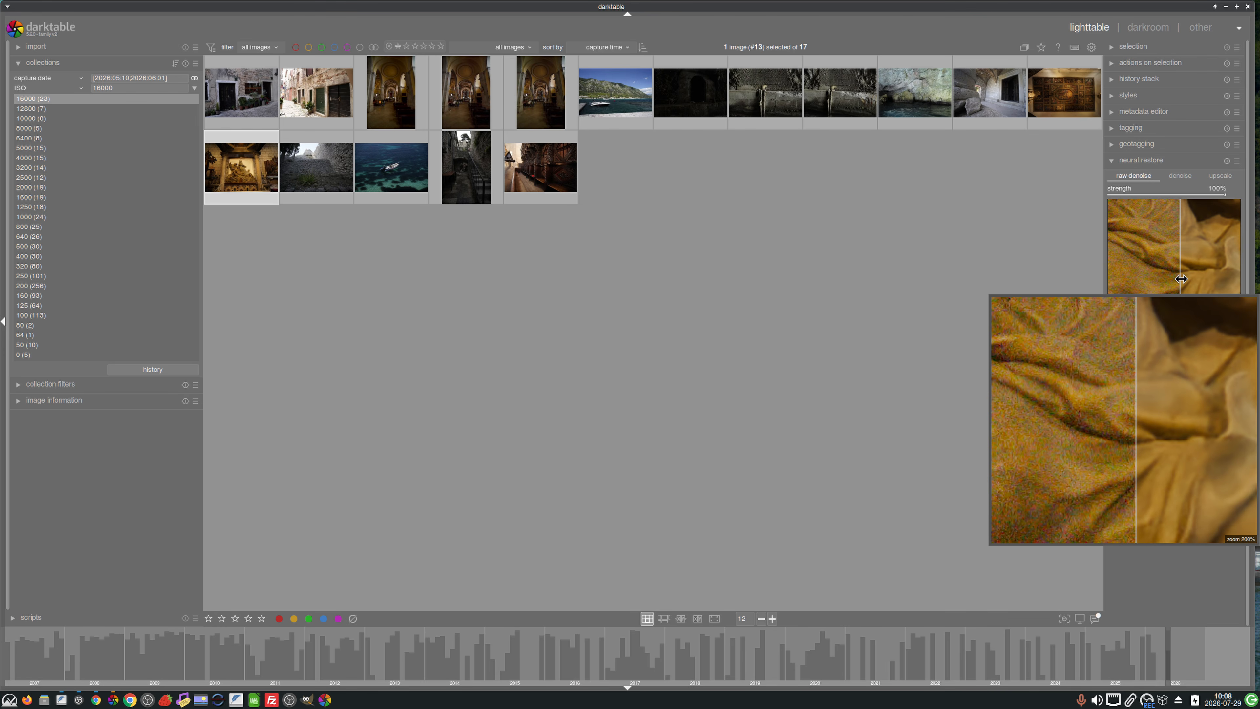
{"action": "left_click", "coordinate": [1183, 194]}
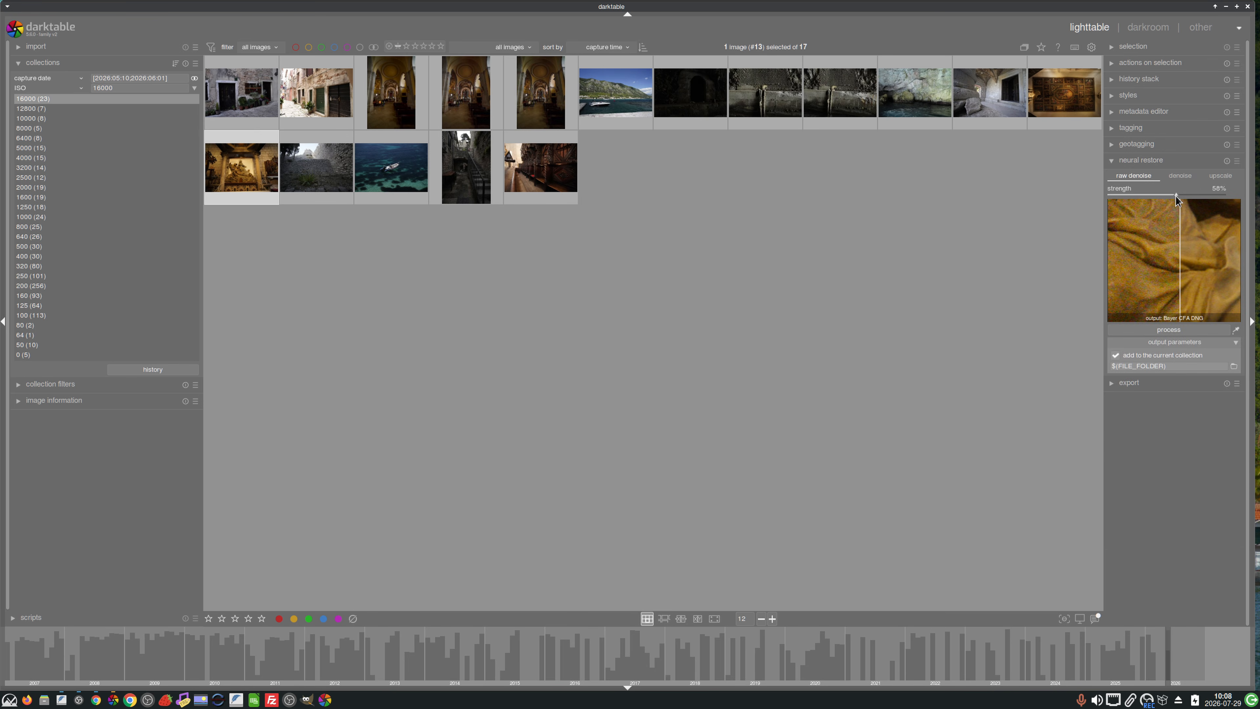
Compare the raw denoise preview on the sculpture's head and neck, and process the photo
{"action": "mouse_move", "coordinate": [1197, 230]}
{"action": "mouse_move", "coordinate": [1183, 251]}
{"action": "mouse_move", "coordinate": [1160, 253]}
{"action": "left_click", "coordinate": [1236, 329]}
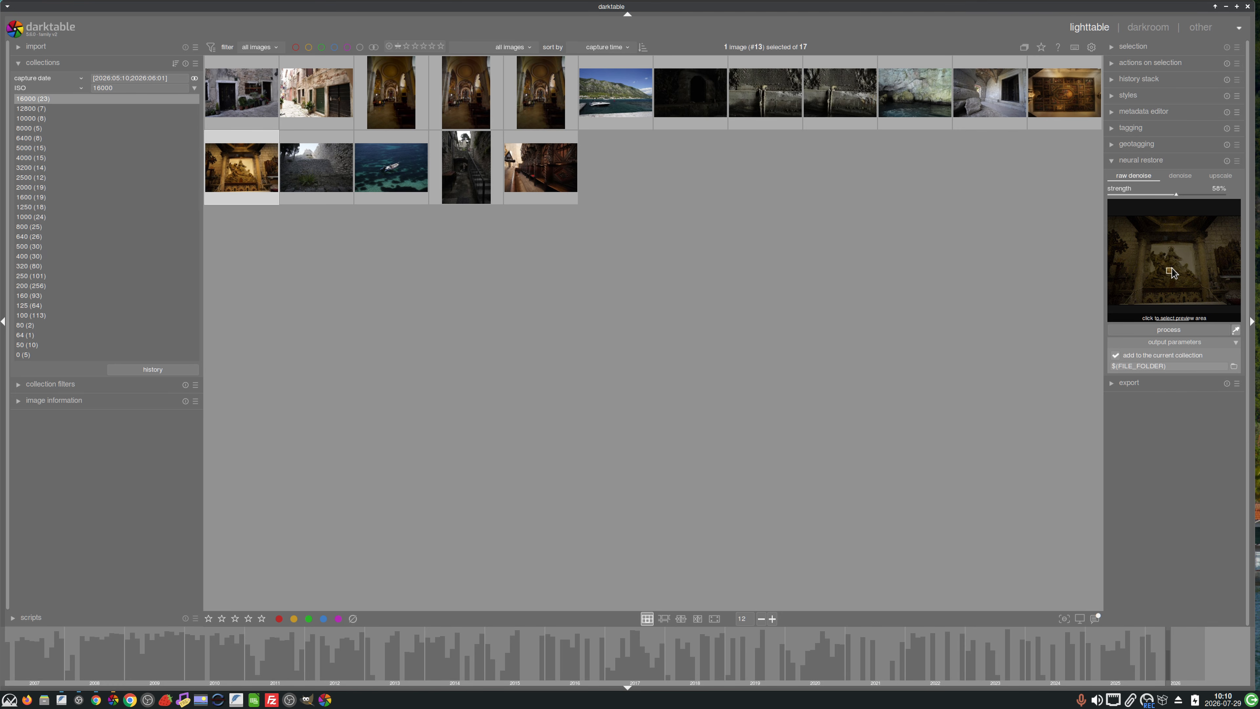
{"action": "left_click", "coordinate": [1170, 250]}
{"action": "mouse_move", "coordinate": [1226, 308]}
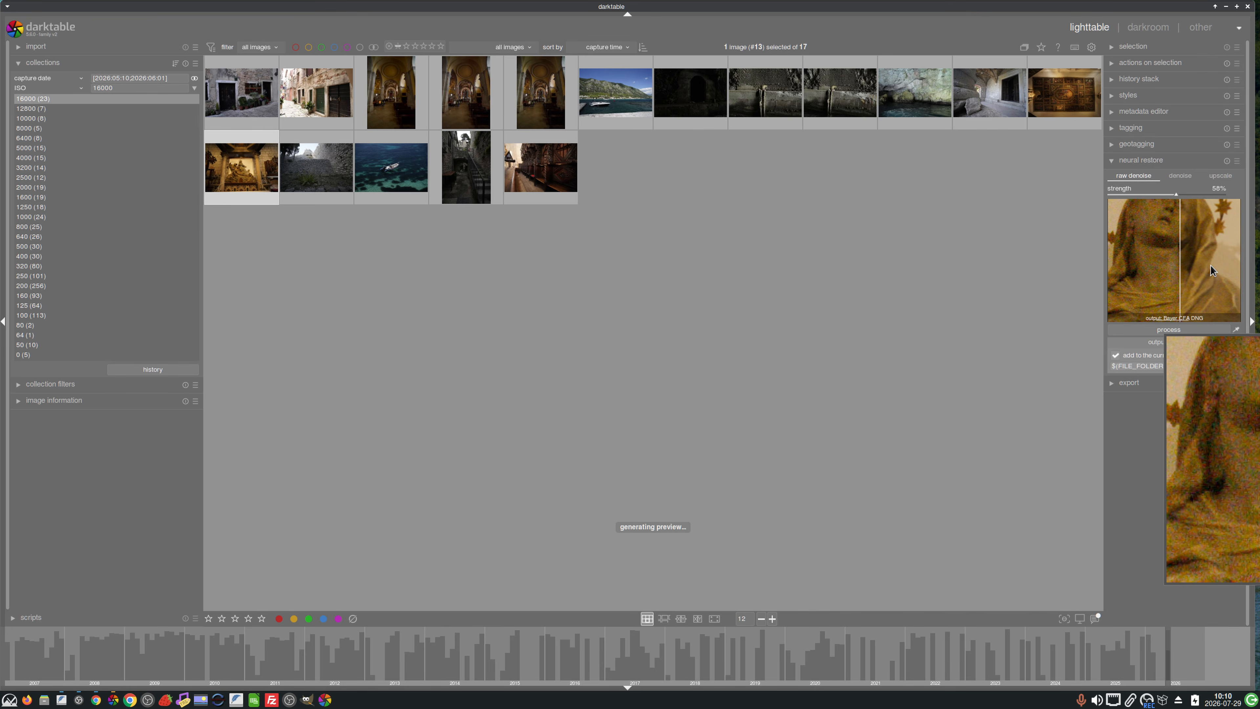
{"action": "mouse_move", "coordinate": [1180, 273]}
{"action": "left_mouse_down"}
{"action": "mouse_move", "coordinate": [1126, 275]}
{"action": "mouse_move", "coordinate": [1222, 279]}
{"action": "mouse_move", "coordinate": [1136, 287]}
{"action": "mouse_move", "coordinate": [1209, 289]}
{"action": "mouse_move", "coordinate": [1167, 292]}
{"action": "left_mouse_up"}
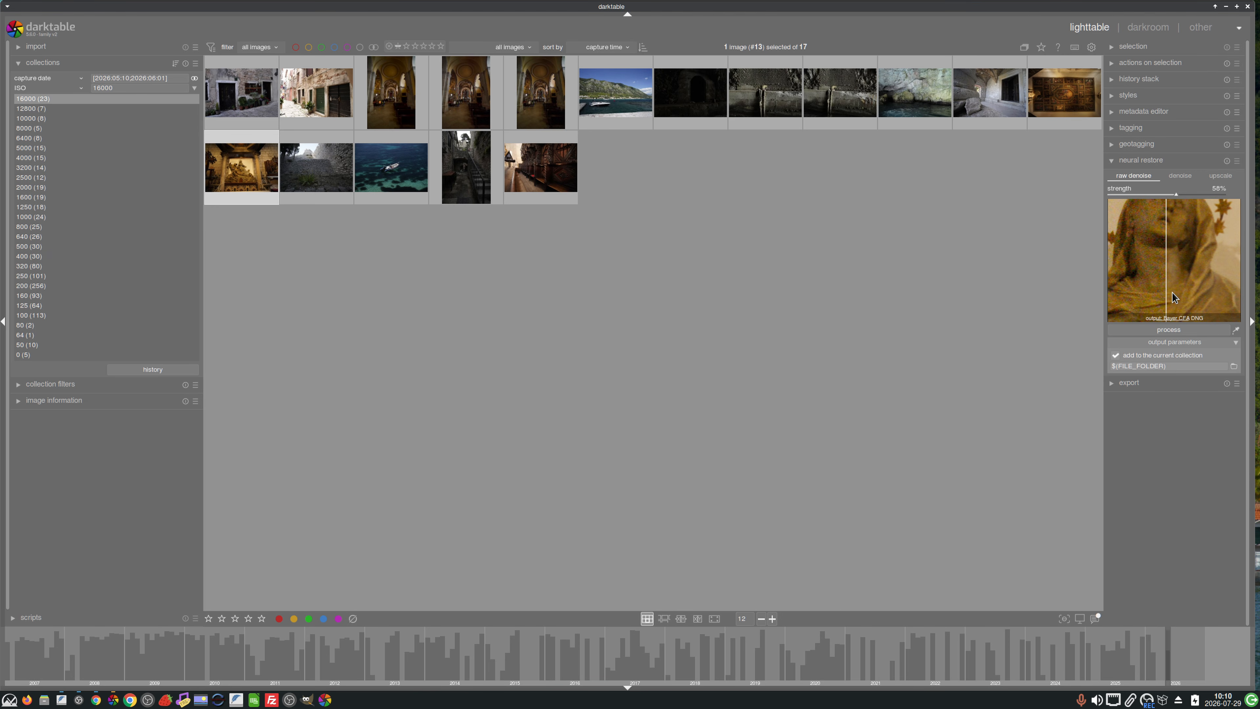
{"action": "mouse_move", "coordinate": [1172, 292]}
{"action": "left_click", "coordinate": [1176, 332]}
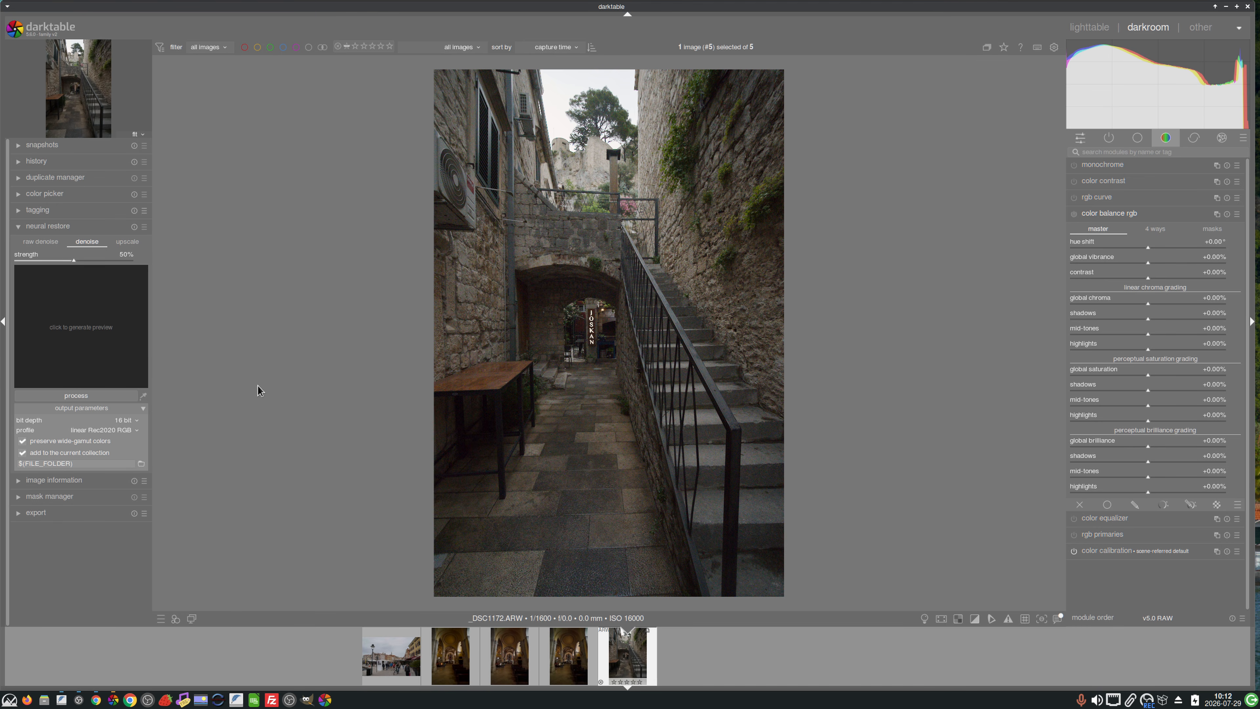
Generate a denoise preview of the alley photo in the darkroom and compare before and after on the lit vertical sign
{"action": "left_click", "coordinate": [82, 334]}
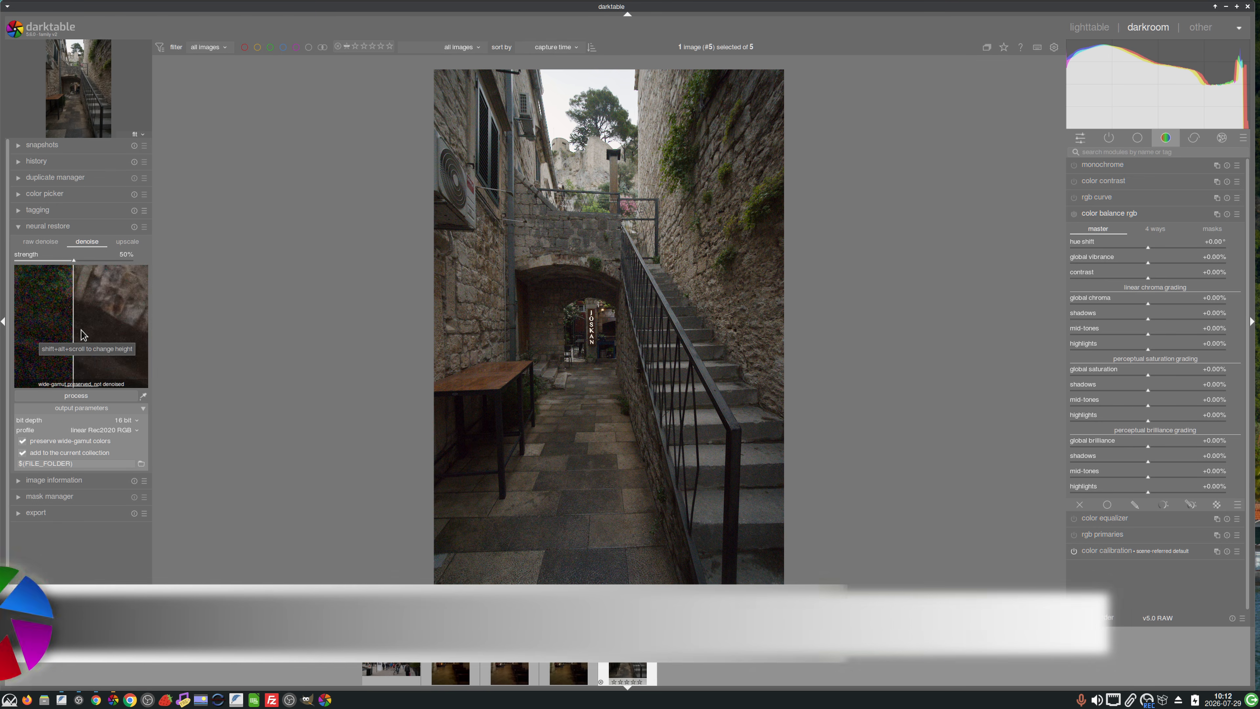
{"action": "mouse_move", "coordinate": [105, 363]}
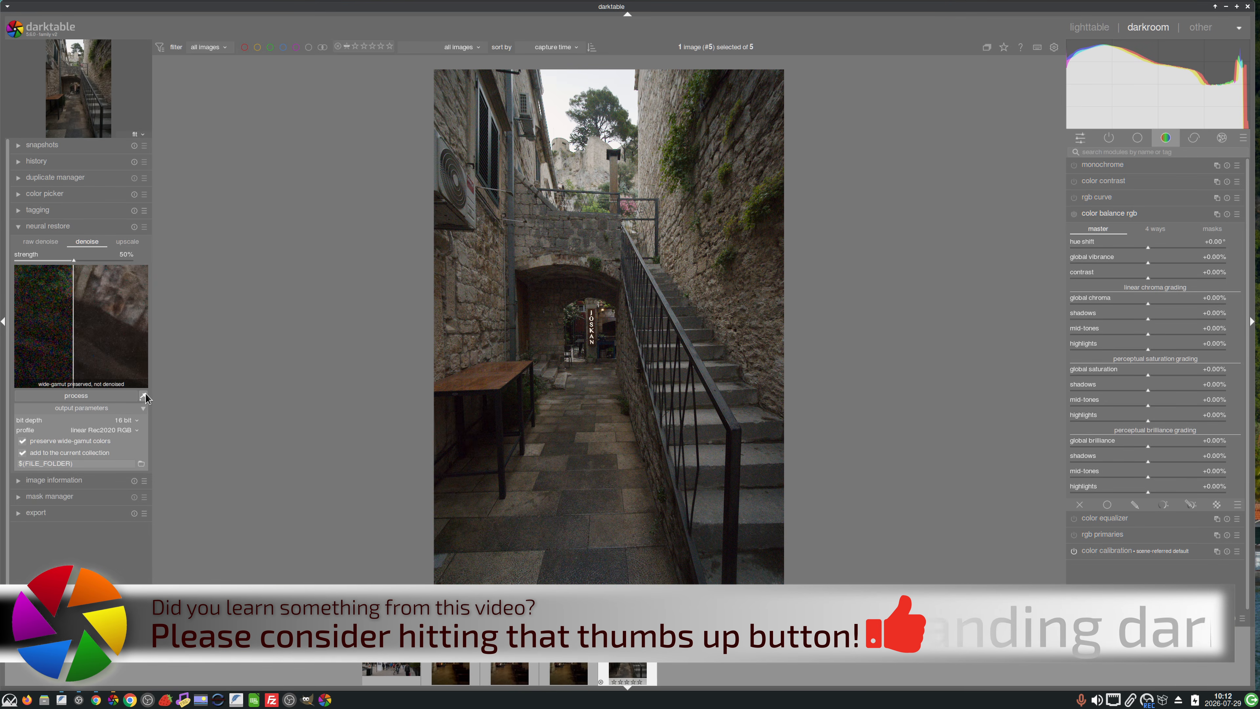
{"action": "left_click", "coordinate": [144, 396]}
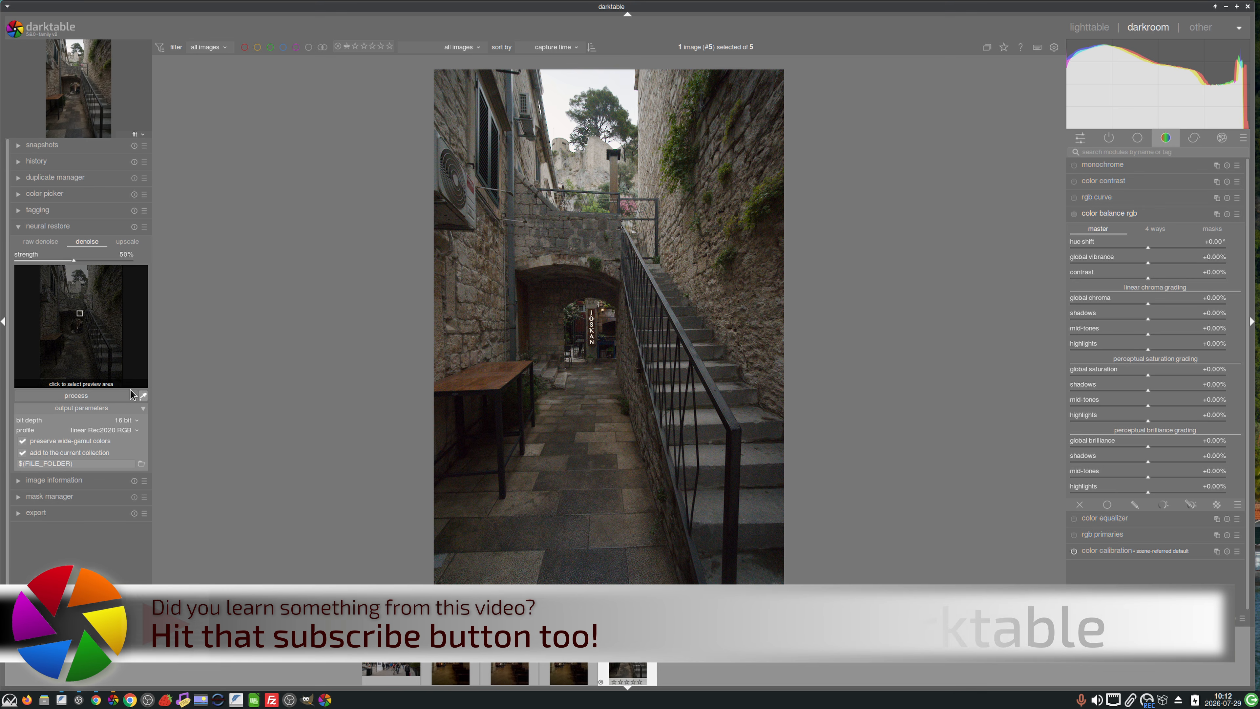
{"action": "left_click", "coordinate": [78, 331]}
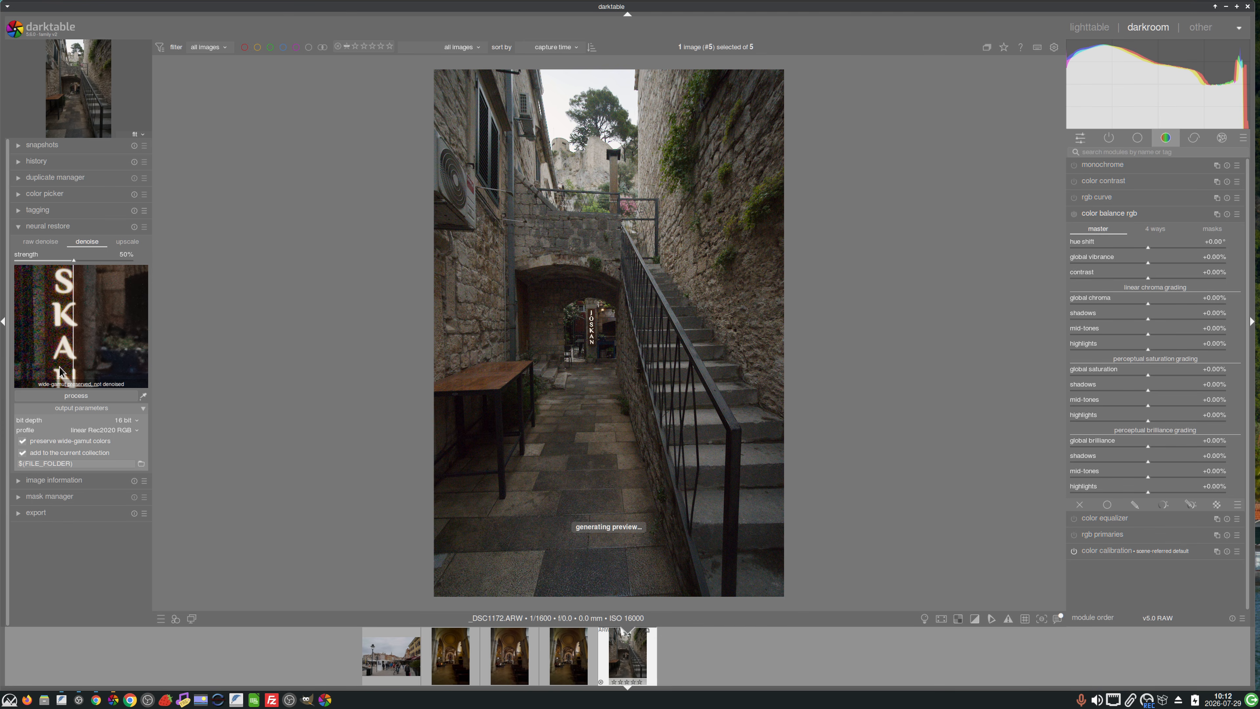
{"action": "left_click_drag", "start_coordinate": [73, 349], "coordinate": [77, 382]}
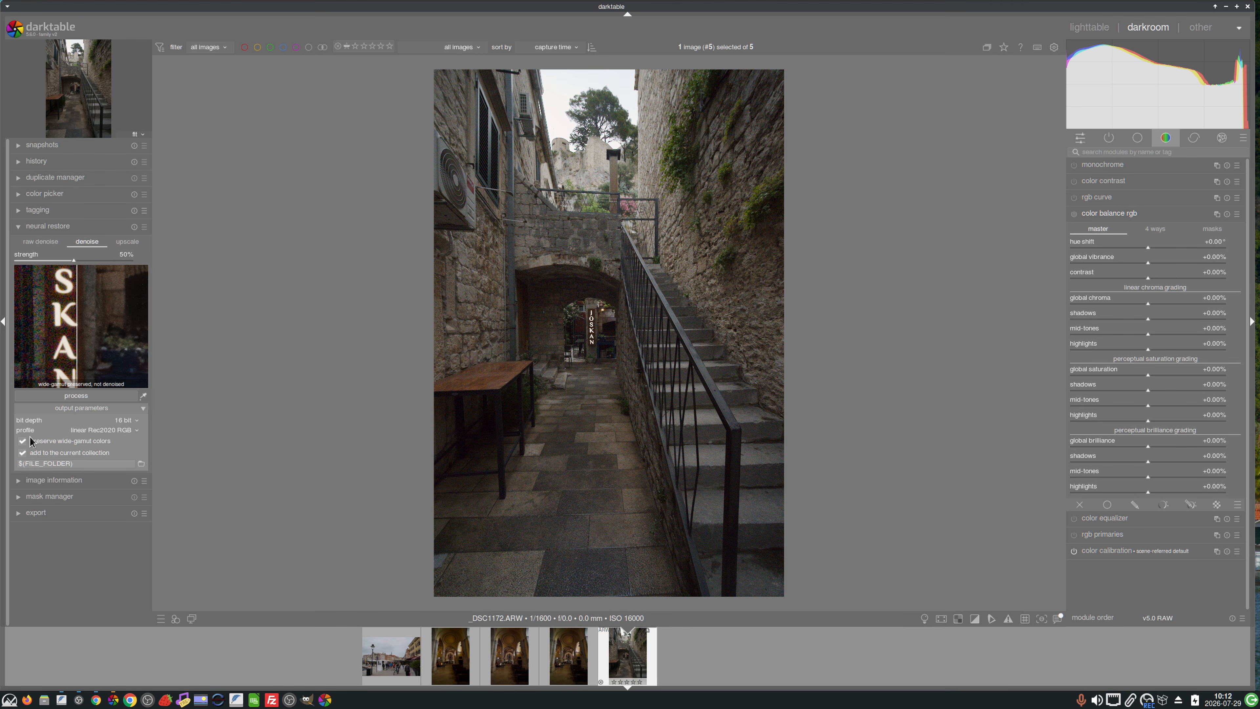
Review the denoise output profiles, keeping linear Rec2020 RGB, and look through the upscale and raw denoise modes before returning to denoise
{"action": "left_click", "coordinate": [98, 436]}
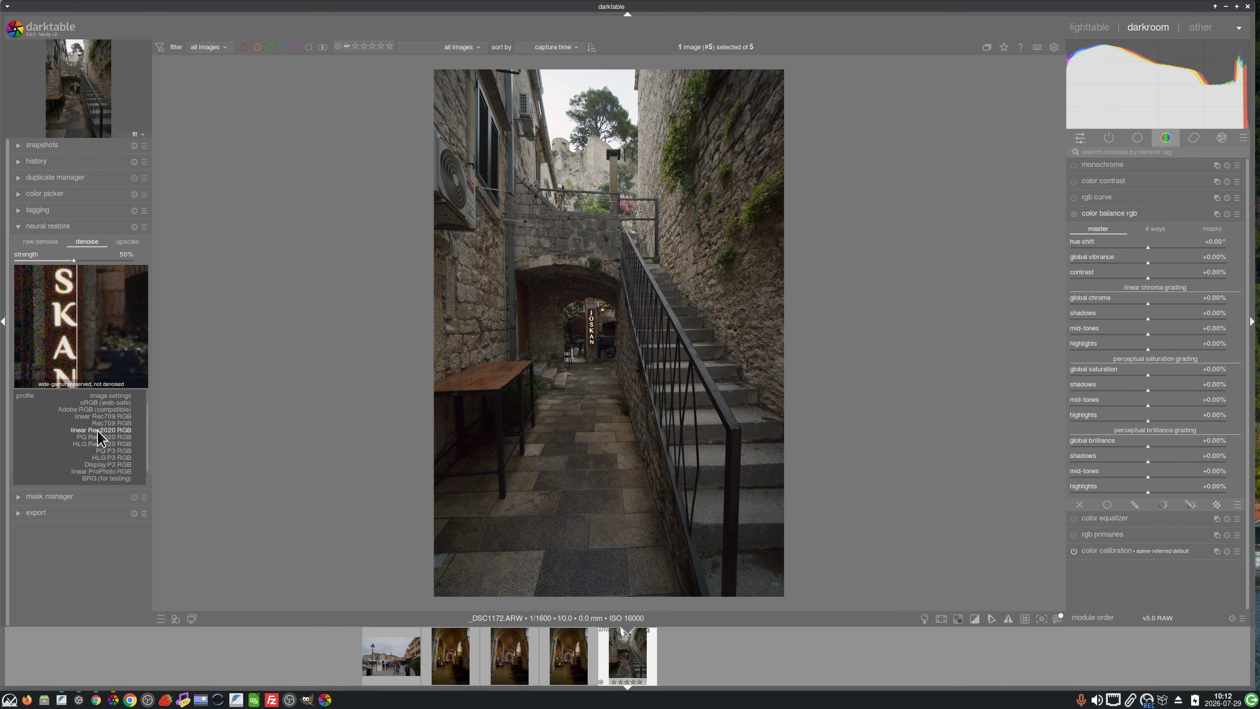
{"action": "left_click", "coordinate": [134, 431]}
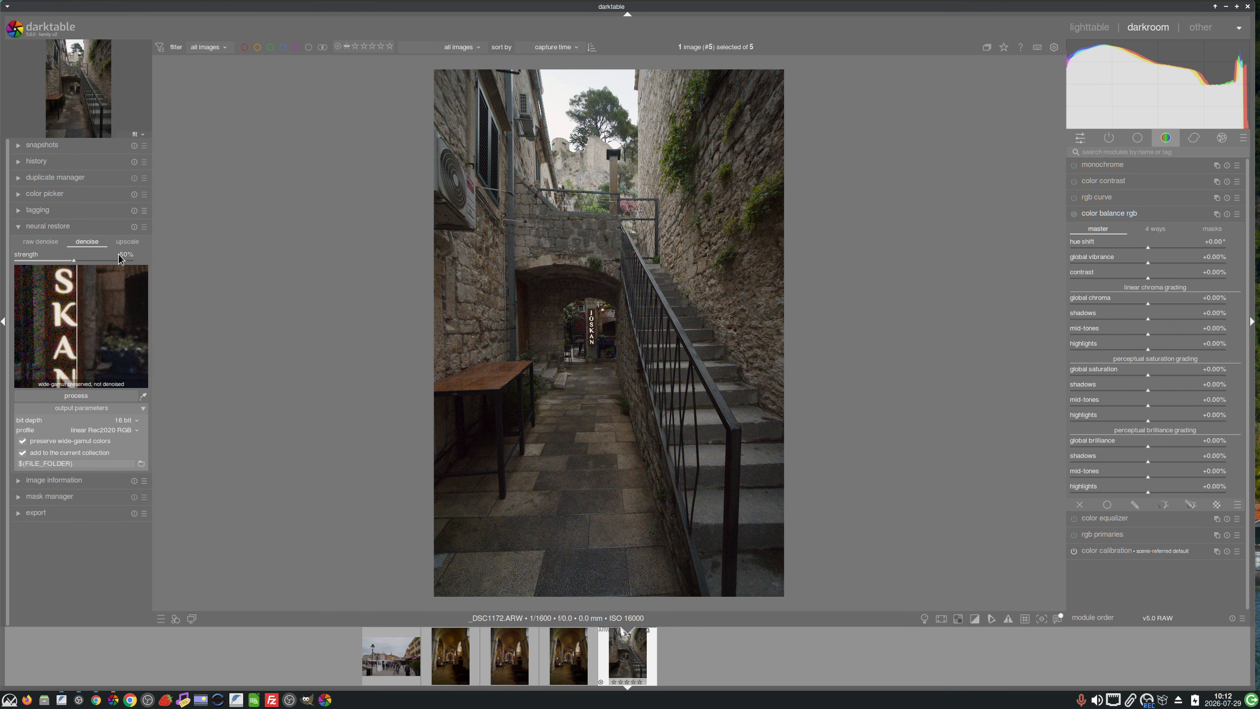
{"action": "left_click", "coordinate": [128, 243]}
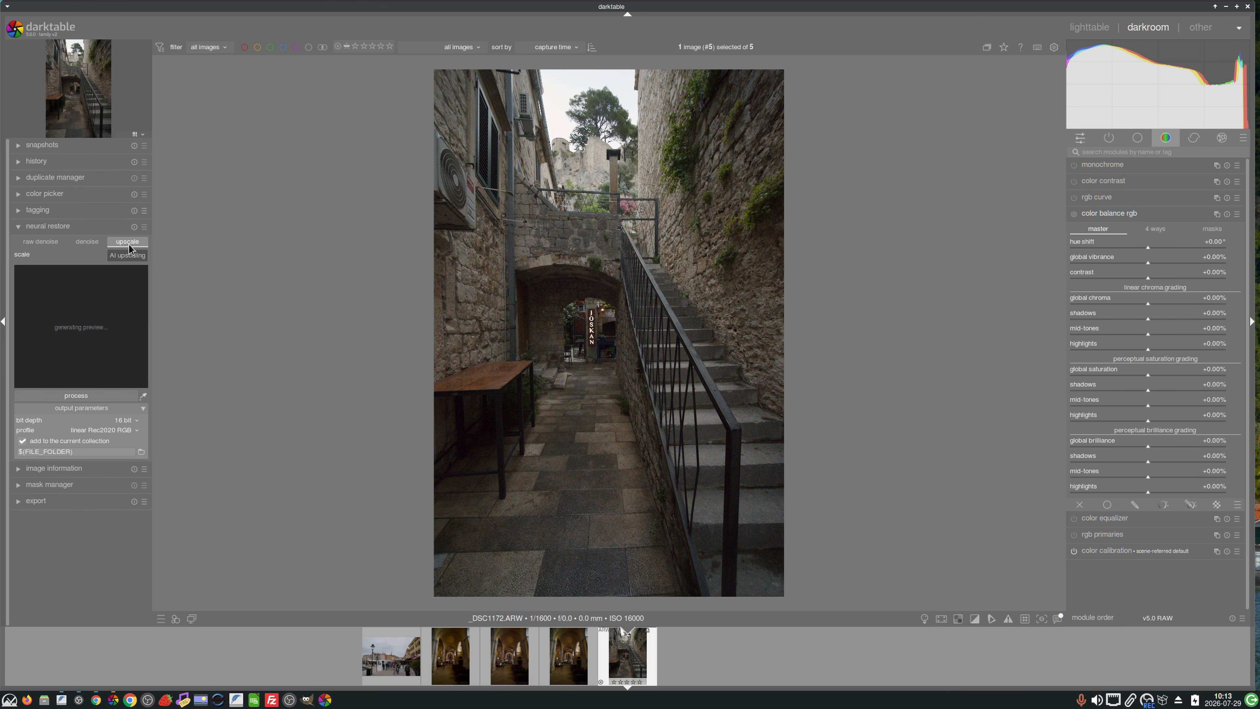
{"action": "left_click", "coordinate": [85, 242]}
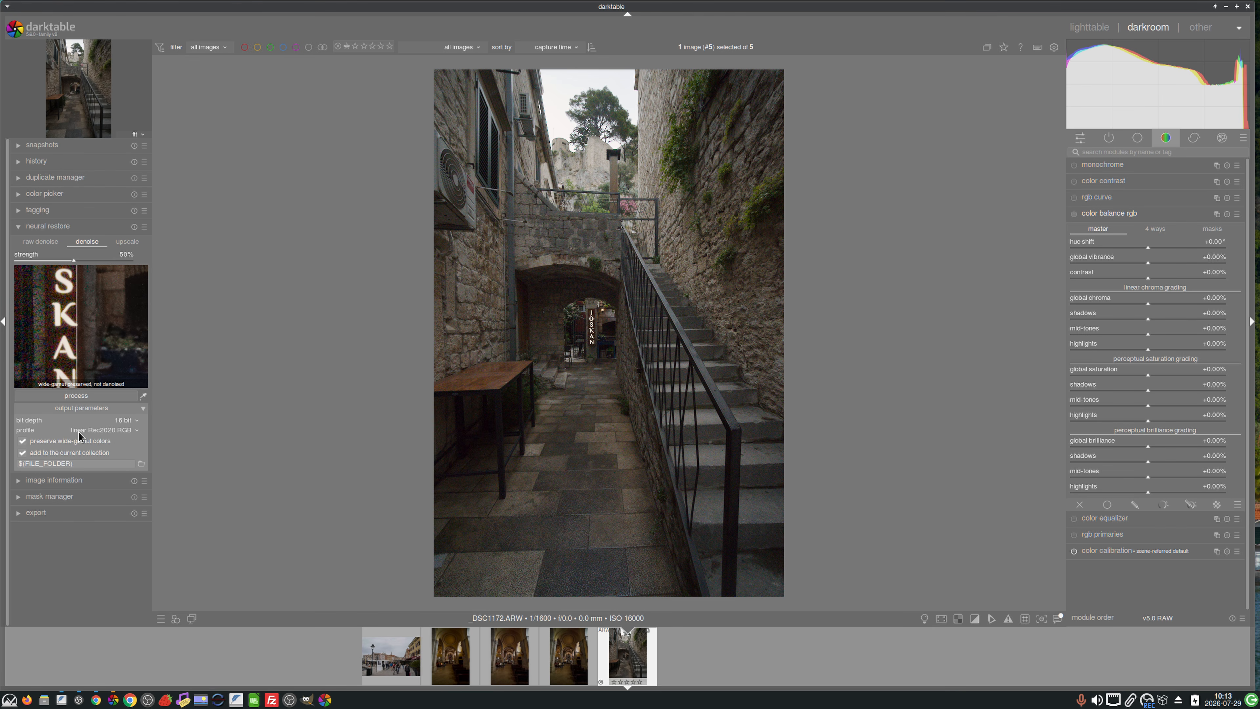
{"action": "left_click", "coordinate": [40, 241]}
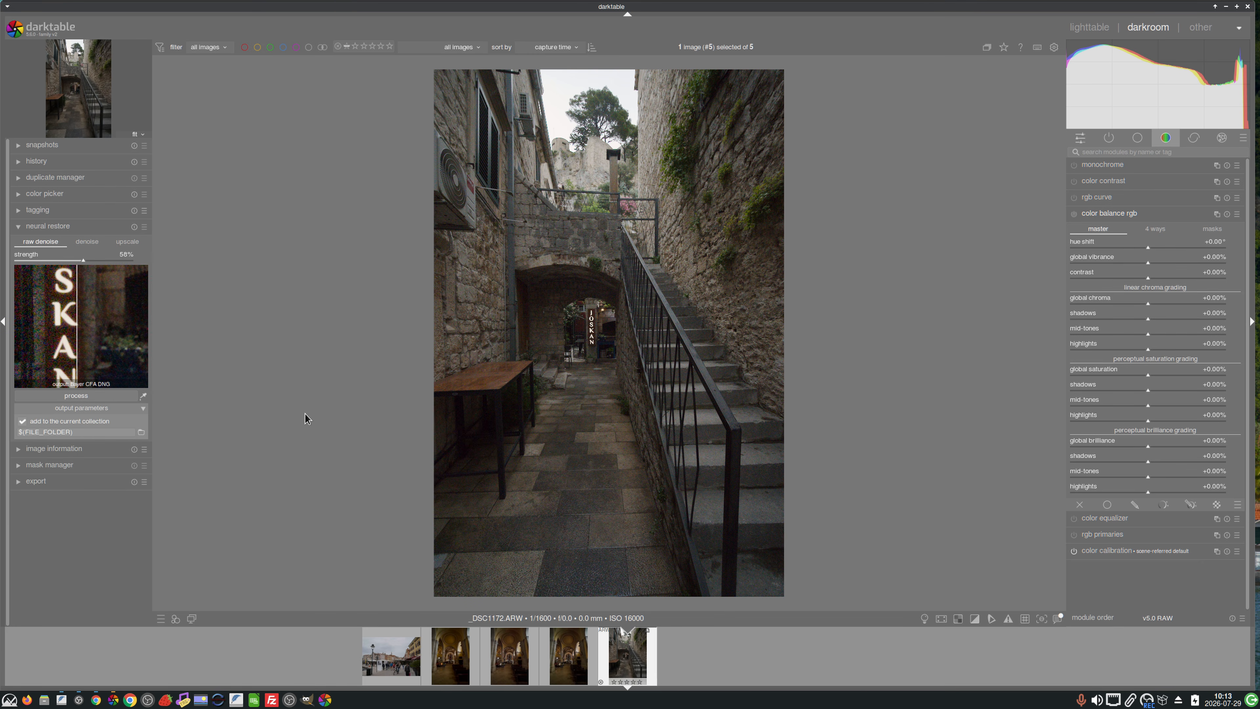
{"action": "left_click", "coordinate": [87, 241]}
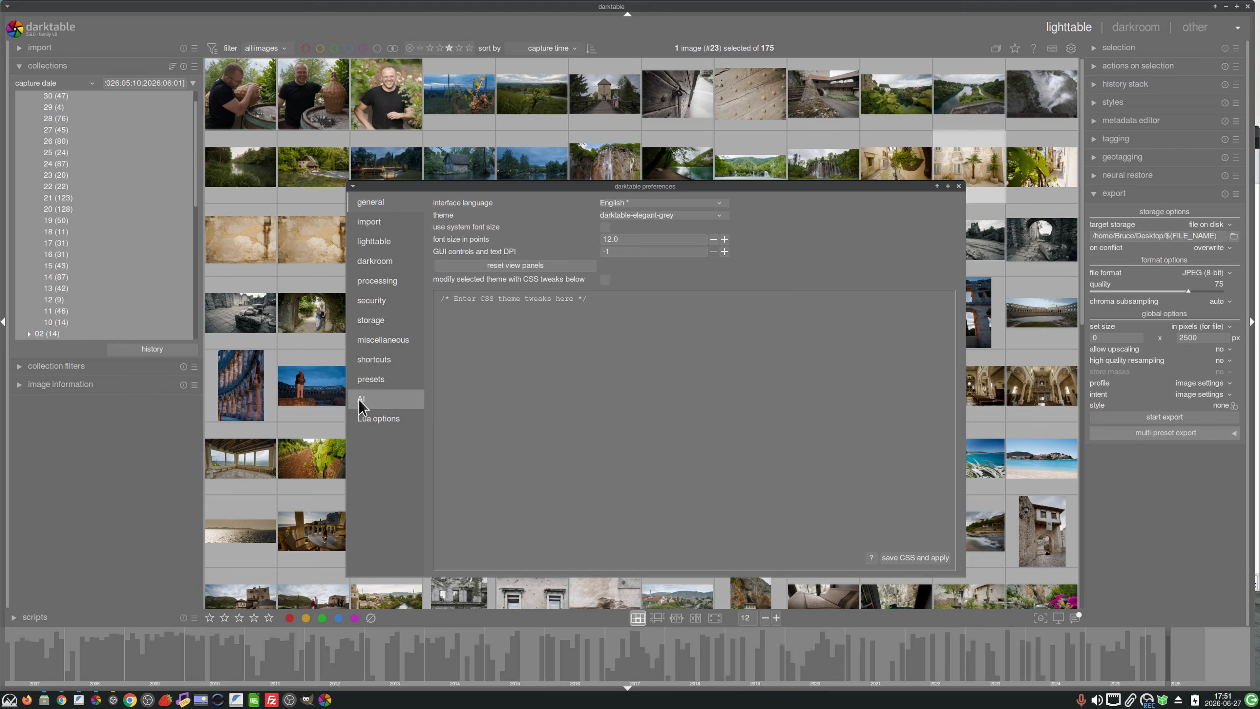
Enable AI features in the AI preferences and set AI acceleration to NVIDIA CUDA
{"action": "left_click", "coordinate": [362, 401]}
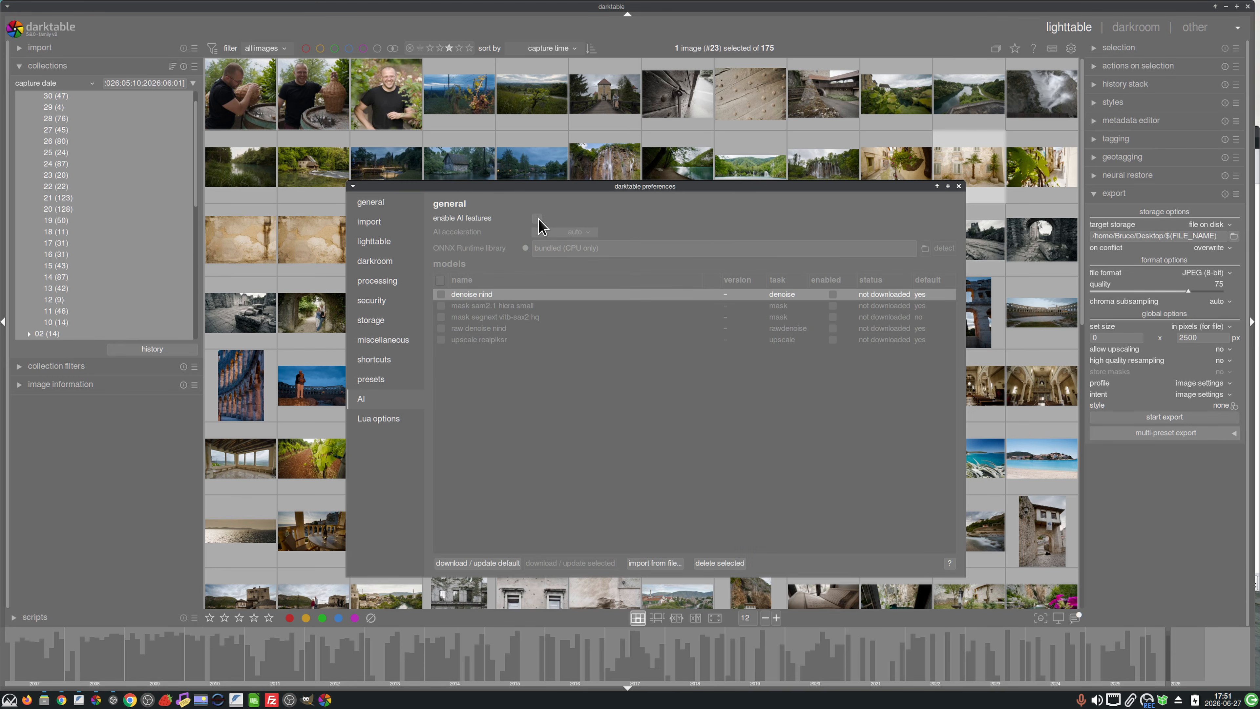
{"action": "left_click", "coordinate": [537, 219]}
{"action": "left_click", "coordinate": [592, 234]}
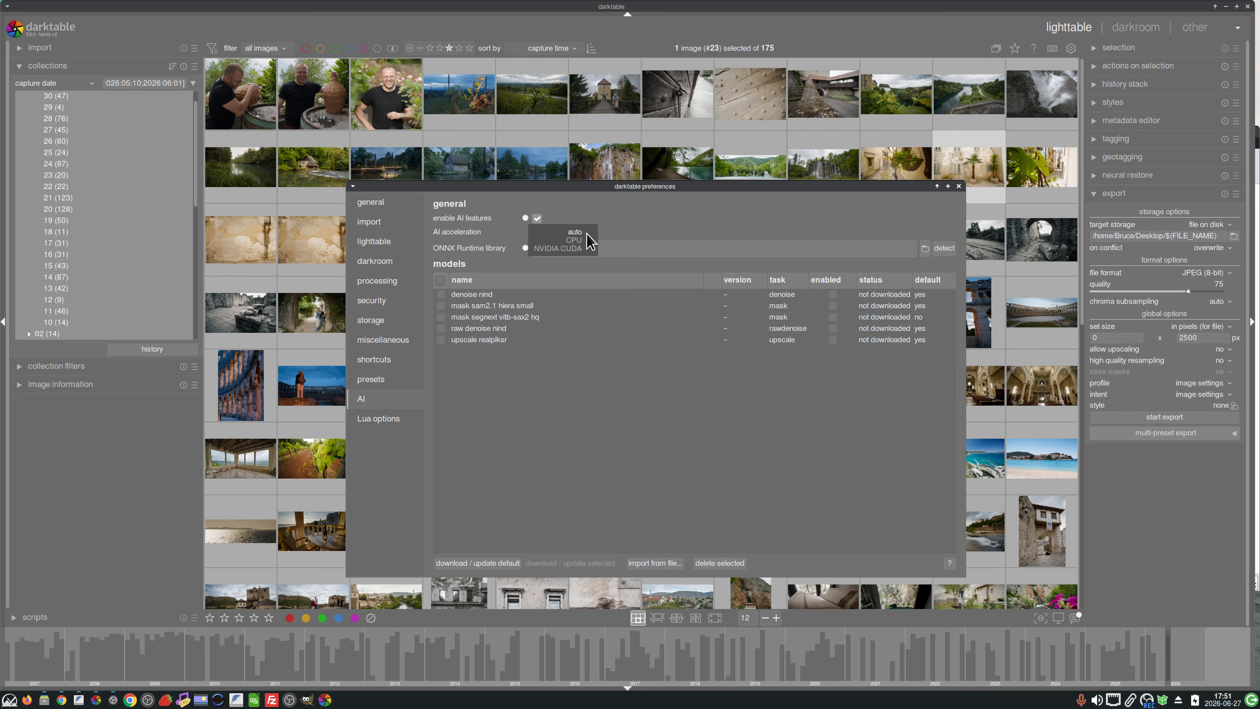
{"action": "left_click", "coordinate": [562, 250]}
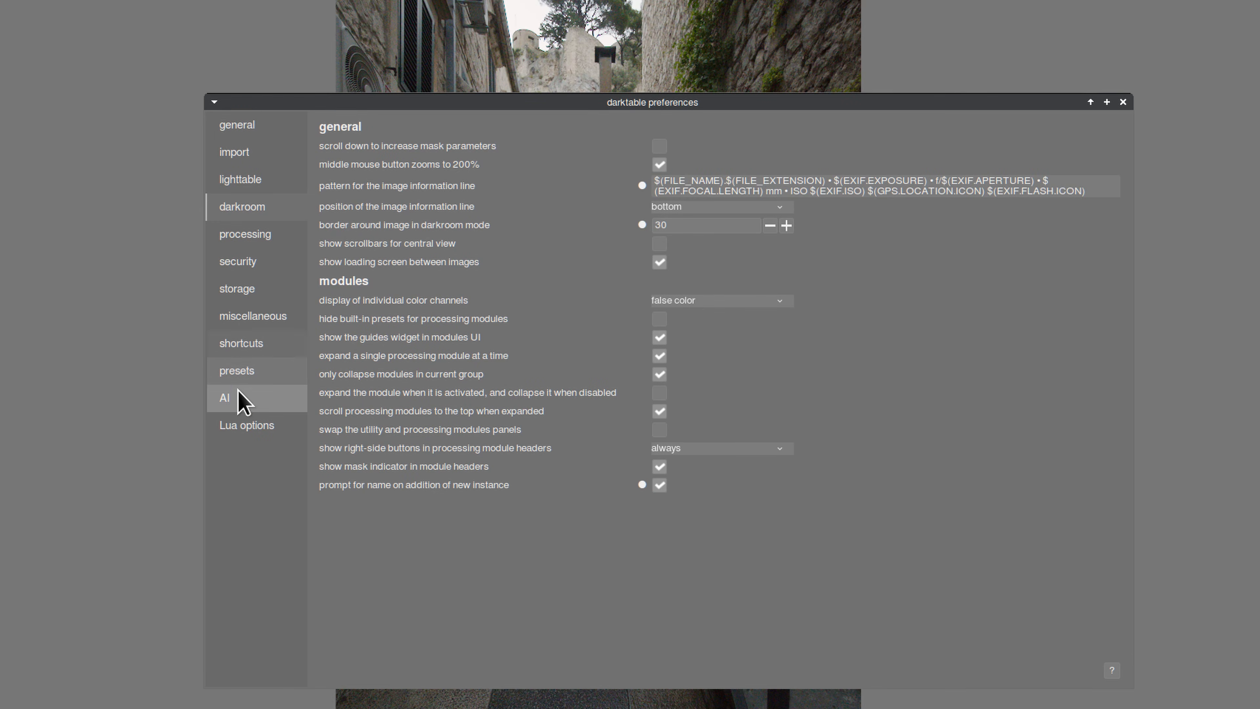
Try to import upscale-bsrgan.dtmodel from the AI models for dt folder in Downloads, and cancel the import
{"action": "left_click", "coordinate": [236, 400]}
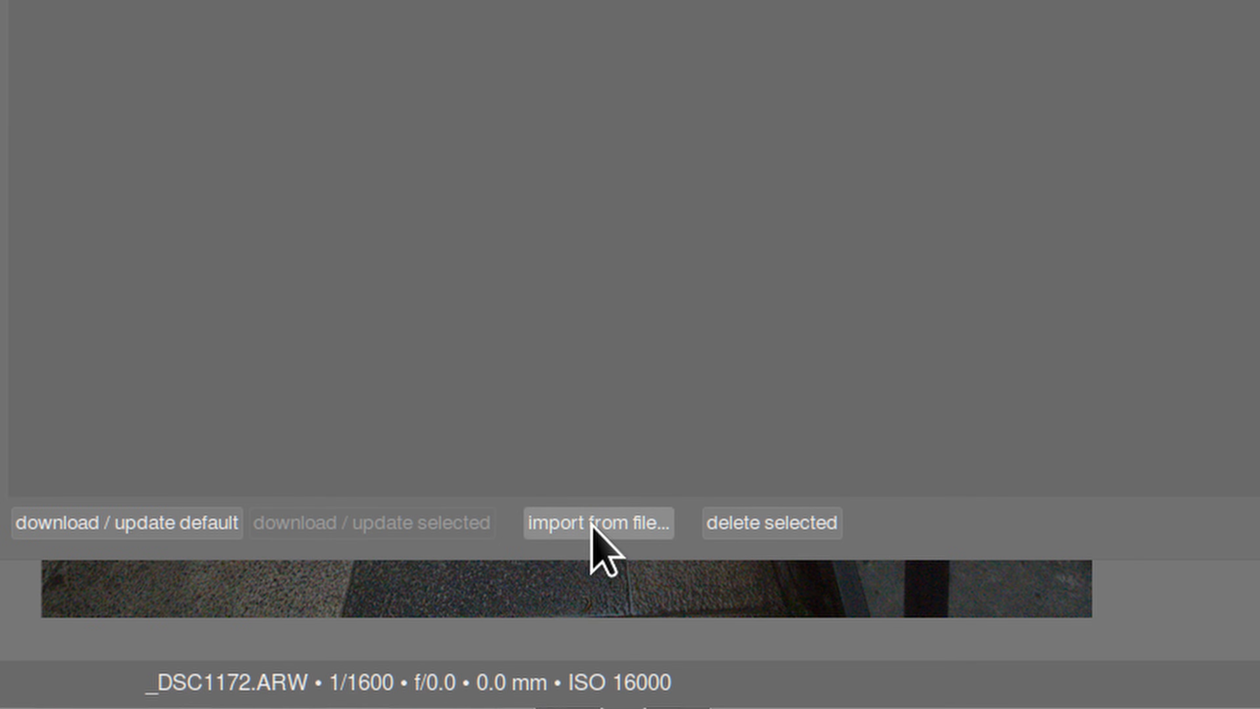
{"action": "left_click", "coordinate": [593, 524]}
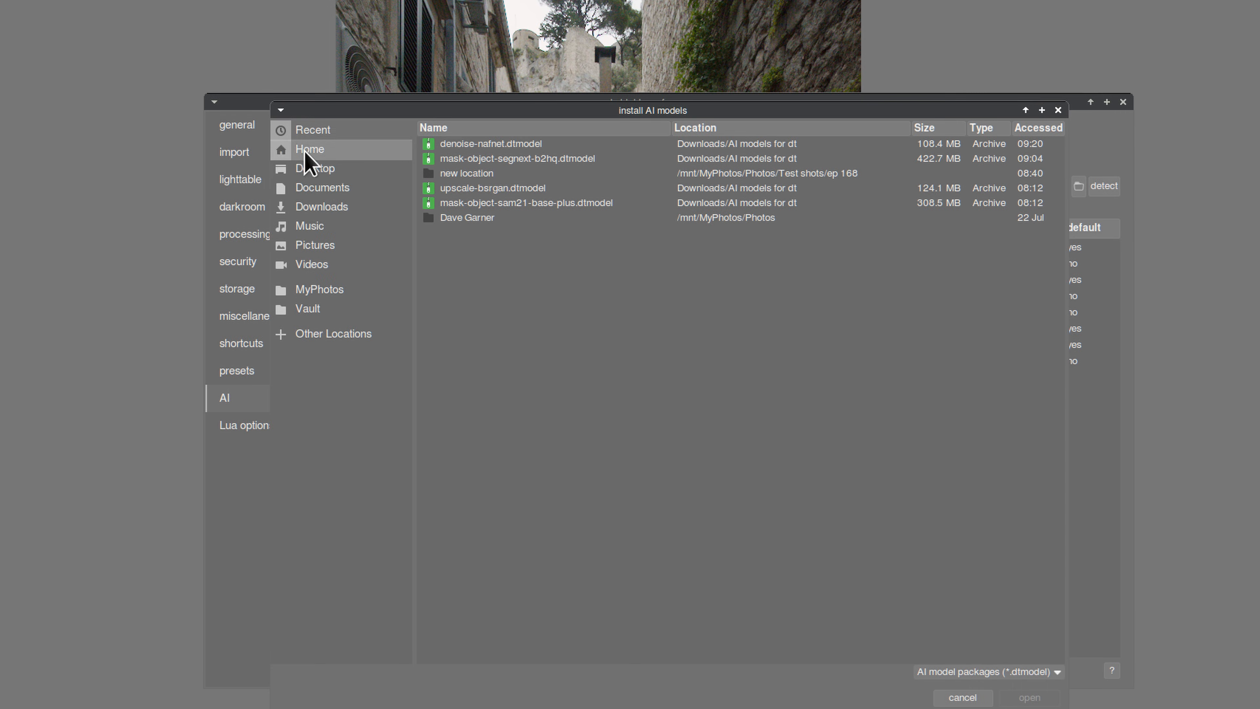
{"action": "left_click", "coordinate": [329, 207]}
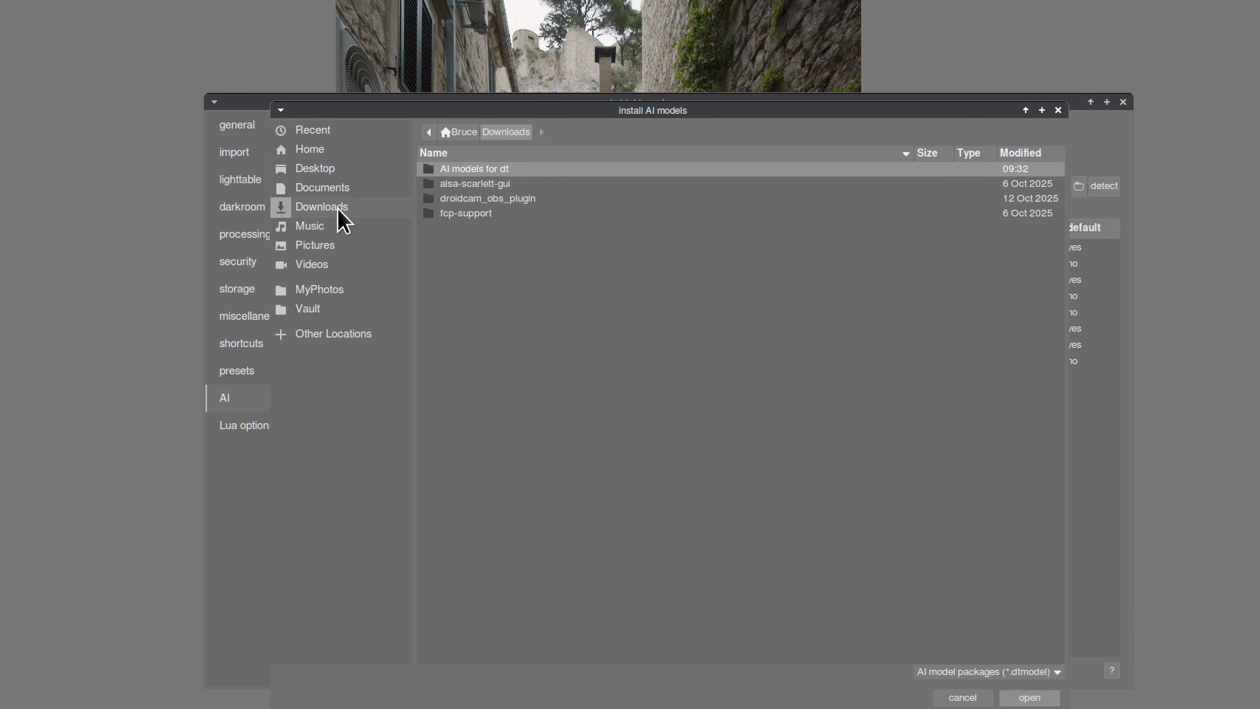
{"action": "double_click", "coordinate": [466, 174]}
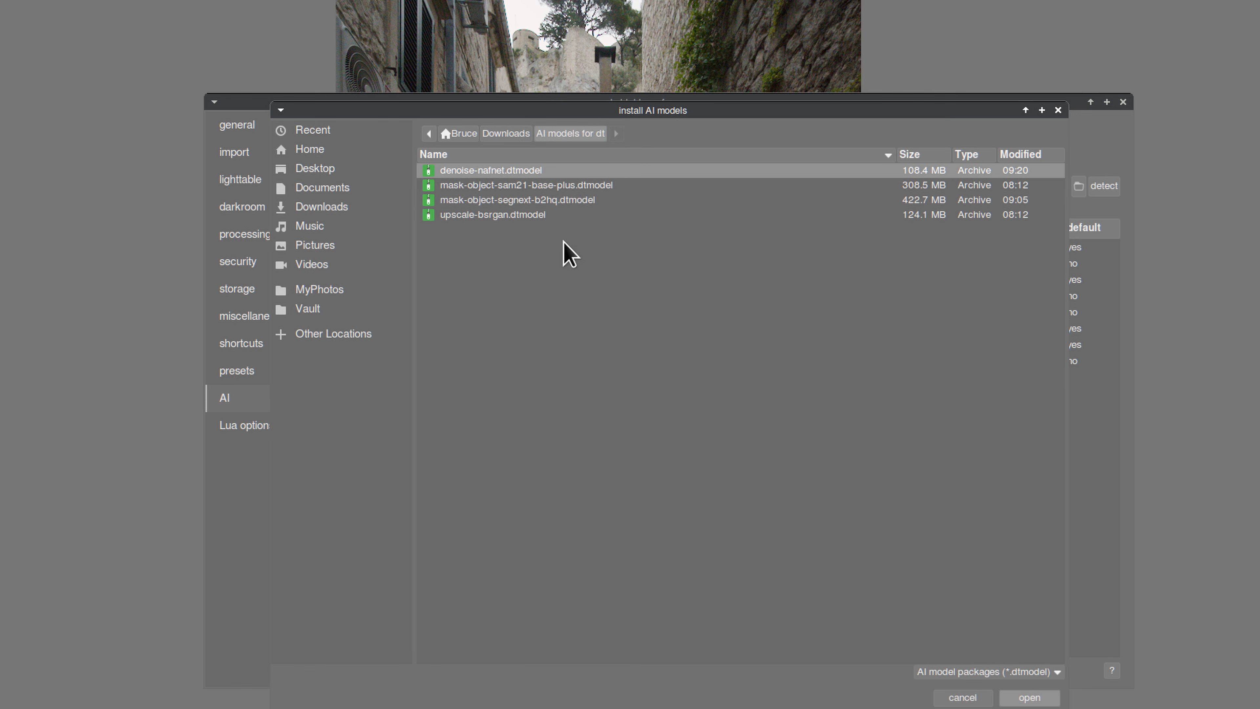
{"action": "left_click", "coordinate": [516, 218]}
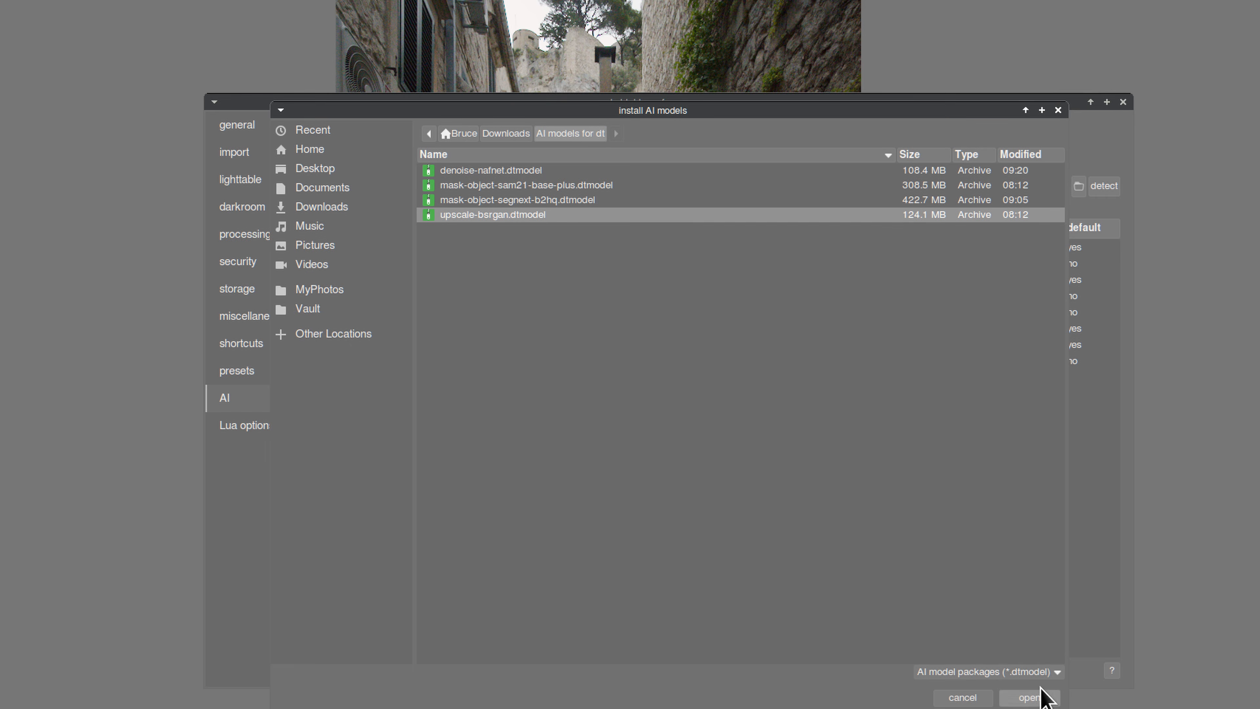
{"action": "left_click", "coordinate": [961, 697]}
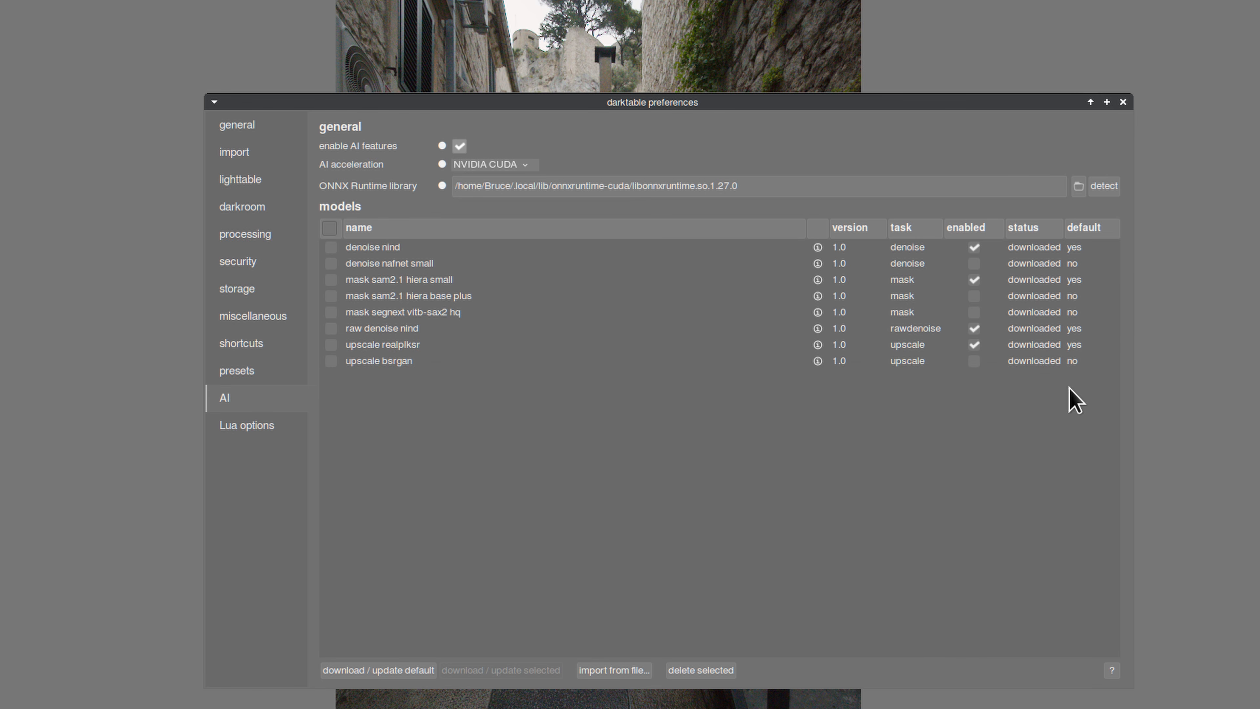
Enable the upscale bsrgan model, and switch back to the upscale realplksr model
{"action": "left_click", "coordinate": [974, 361]}
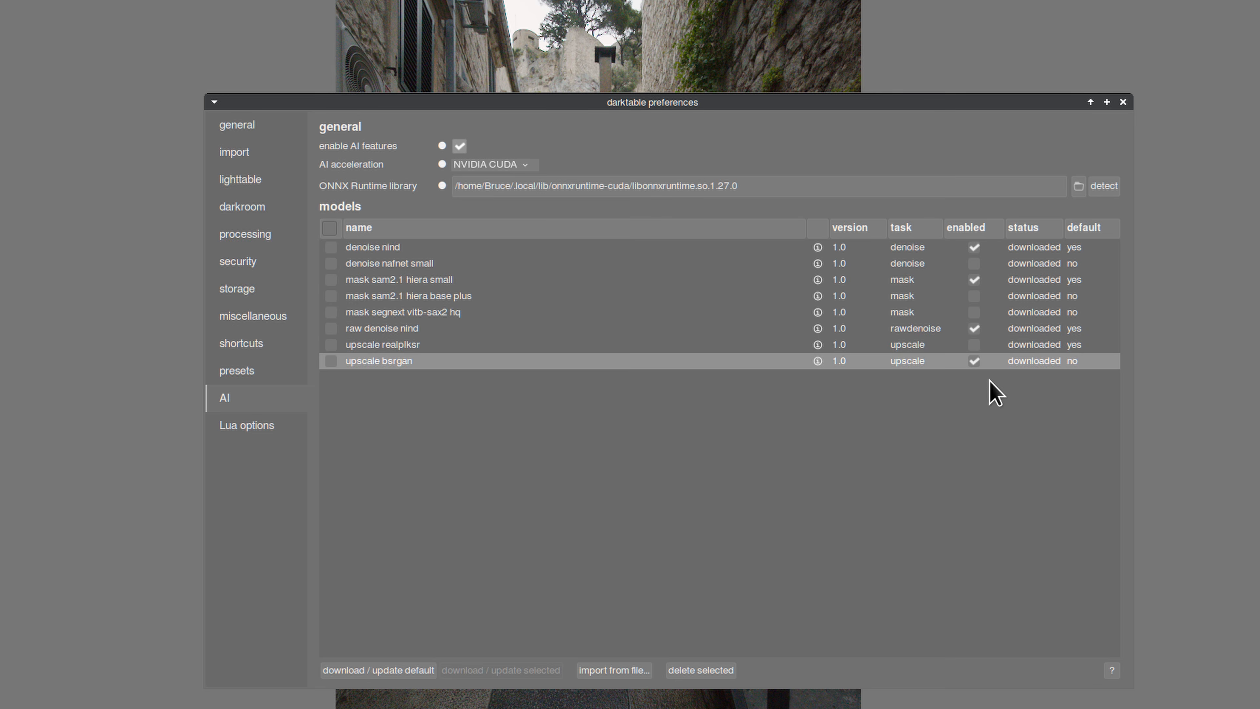
{"action": "left_click", "coordinate": [974, 344]}
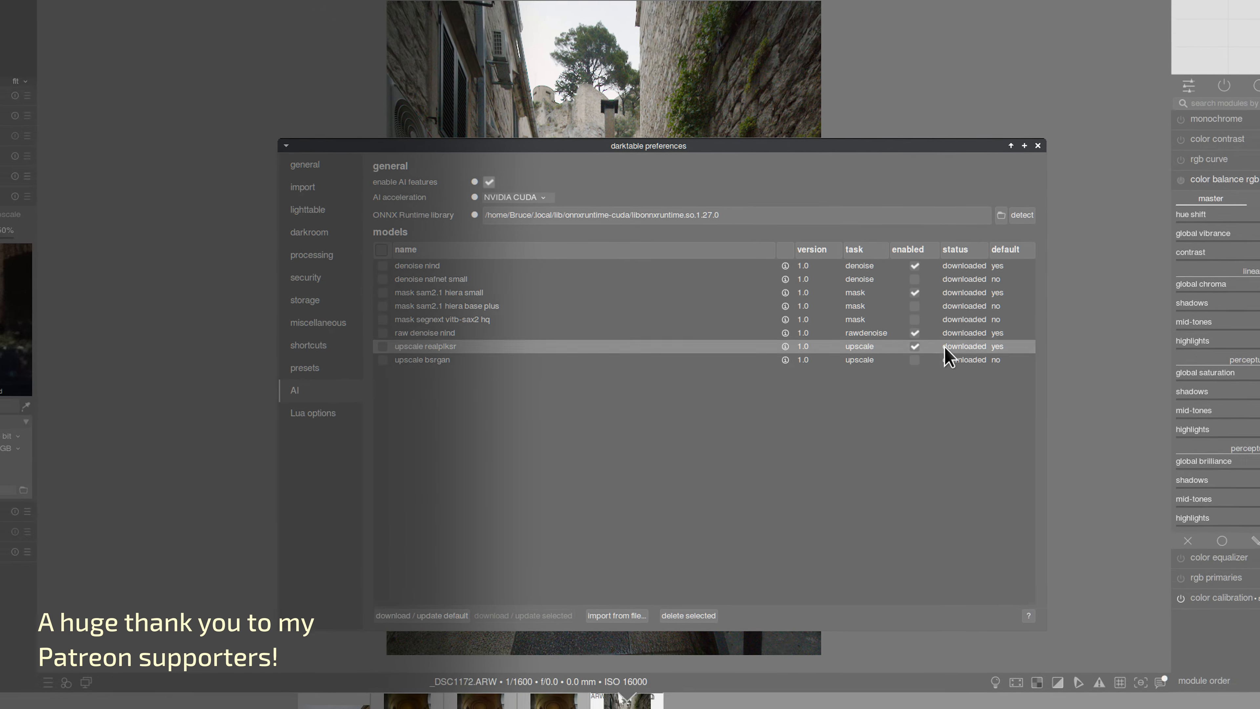